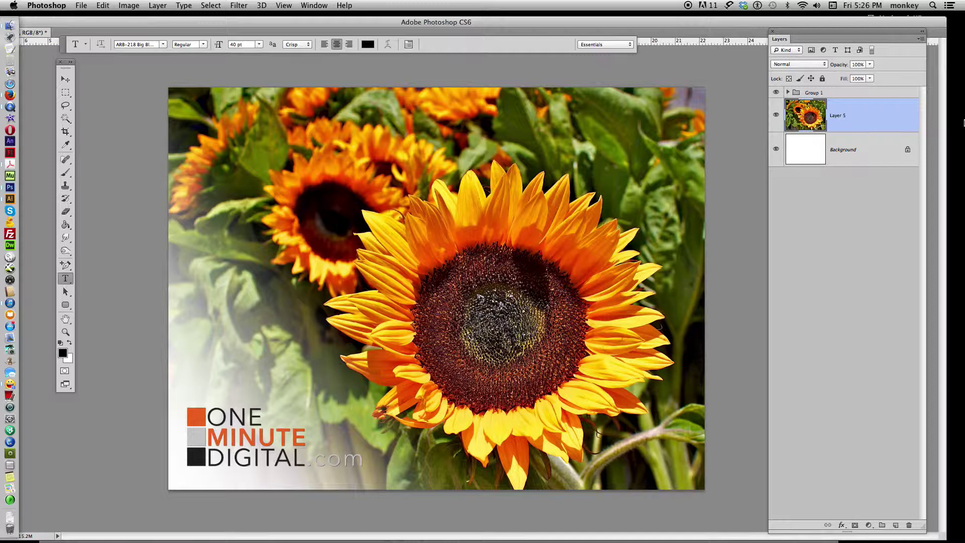
# Step: Place a new empty text layer on the canvas above the sunflower photo
pyautogui.click(283, 215)
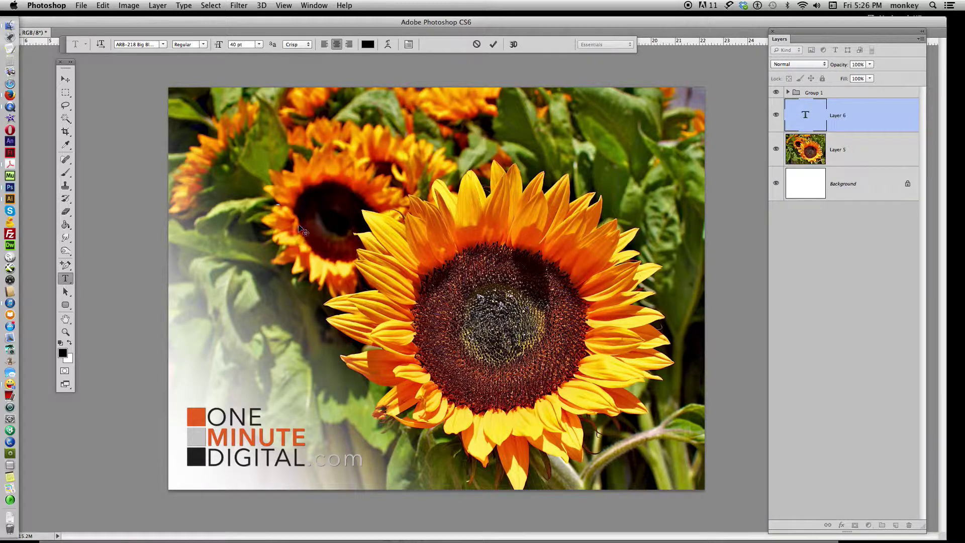
pyautogui.write('ONE MINUTE')
# Step: Scale the bold black 'ONE MINUTE' text to nearly the photo's full width and reposition it
pyautogui.click(68, 79)
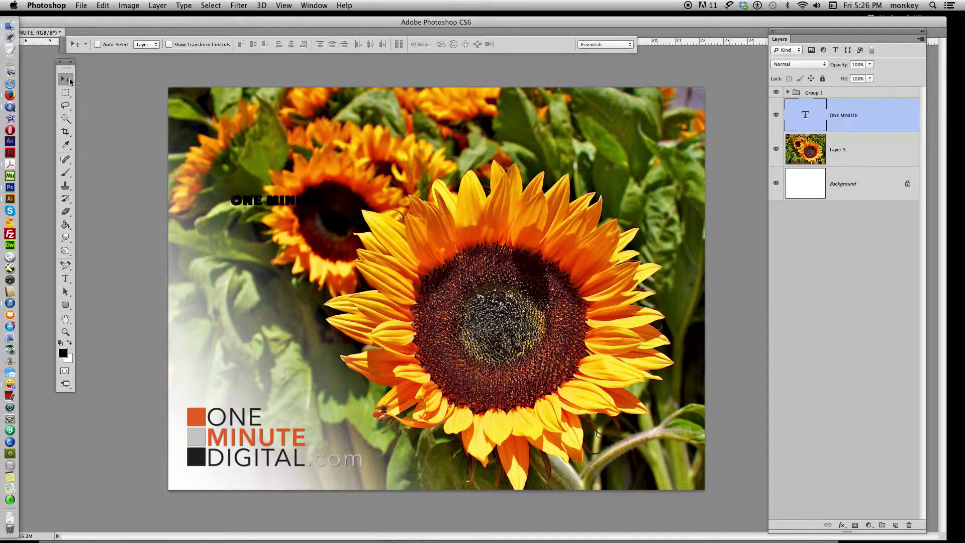
pyautogui.hotkey('ctrl', 't')
pyautogui.moveTo(326, 207); pyautogui.dragTo(694, 266)
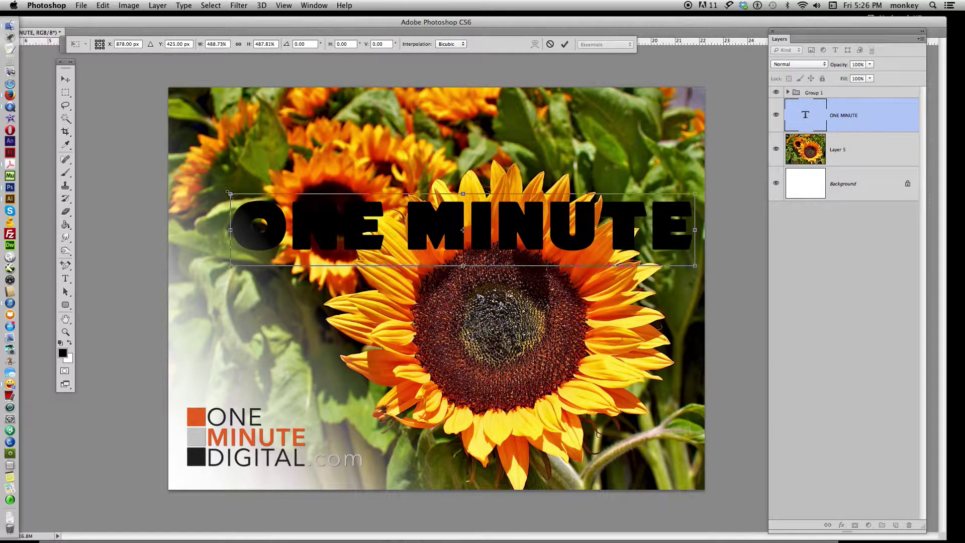
pyautogui.moveTo(229, 193); pyautogui.dragTo(192, 188)
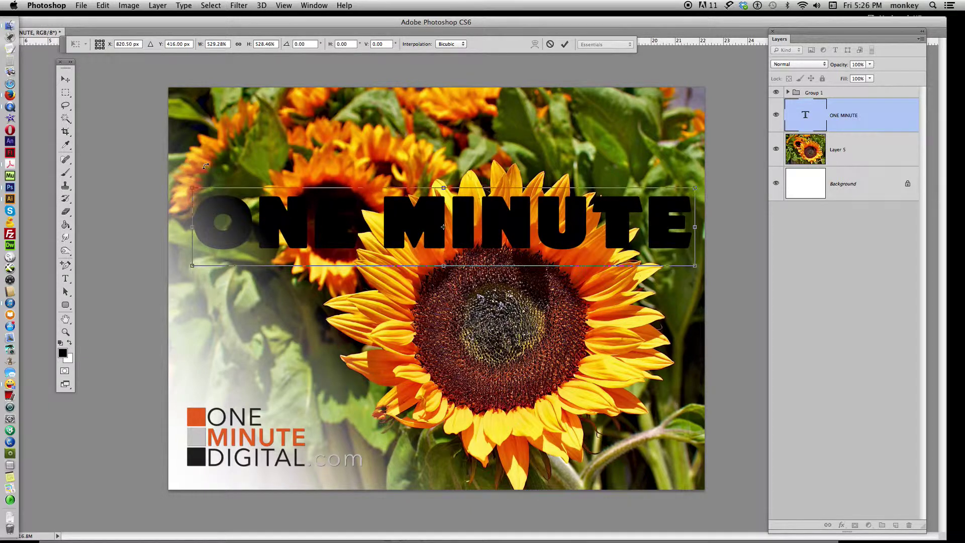
pyautogui.press('Return')
pyautogui.moveTo(616, 225)
pyautogui.mouseDown()
pyautogui.moveTo(612, 247)
pyautogui.moveTo(612, 201)
pyautogui.mouseUp()
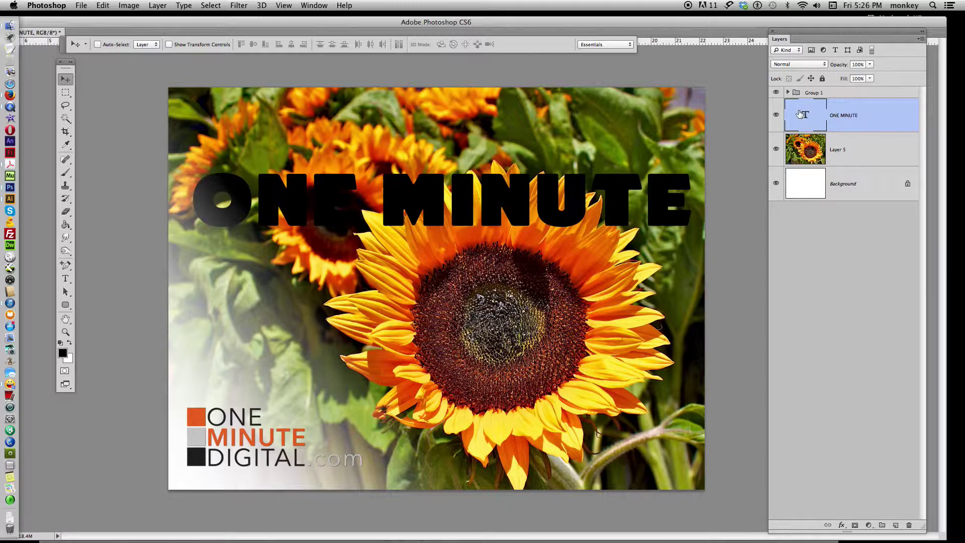
# Step: Load the 'ONE MINUTE' letter selection, hide the black text, and shift the selection over the sunflower
pyautogui.keyDown('super'); pyautogui.click(805, 116); pyautogui.keyUp('super')
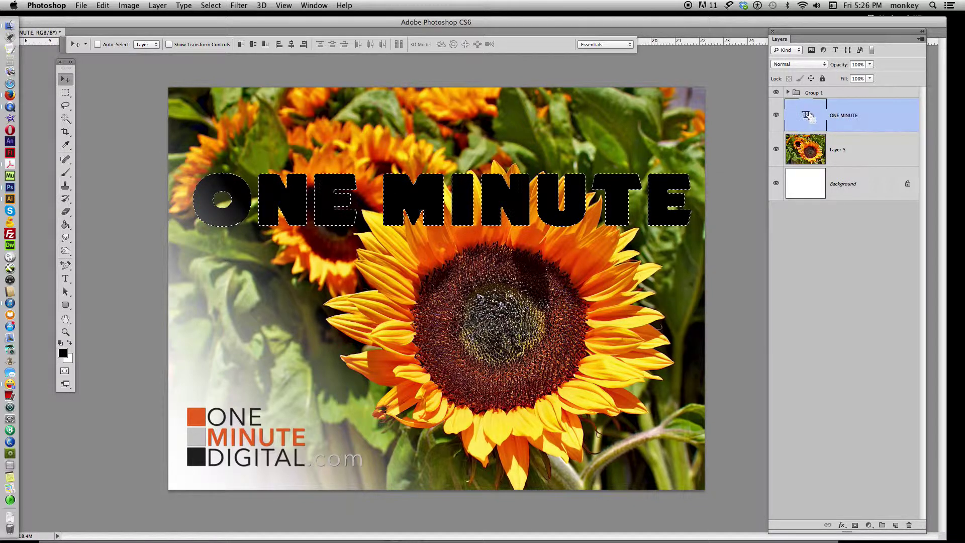
pyautogui.click(776, 116)
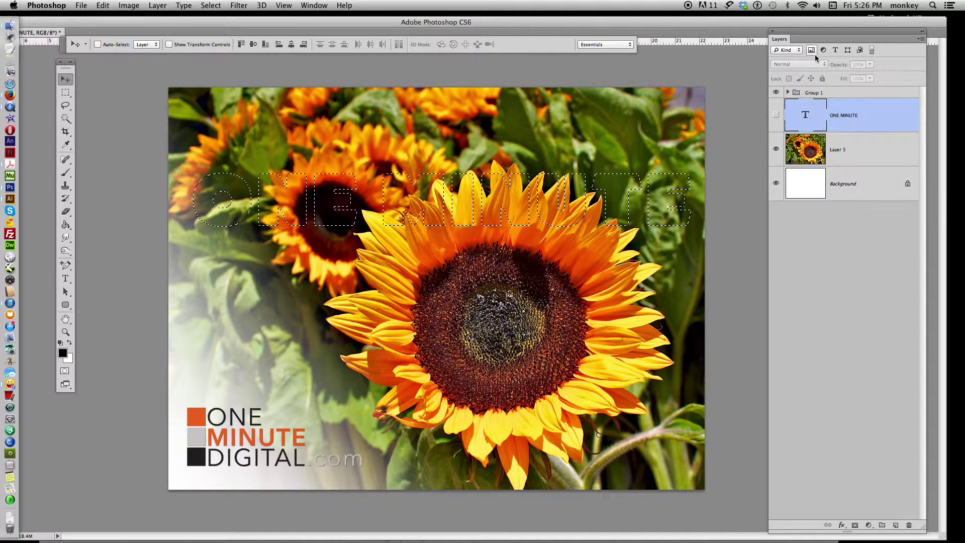
pyautogui.click(66, 93)
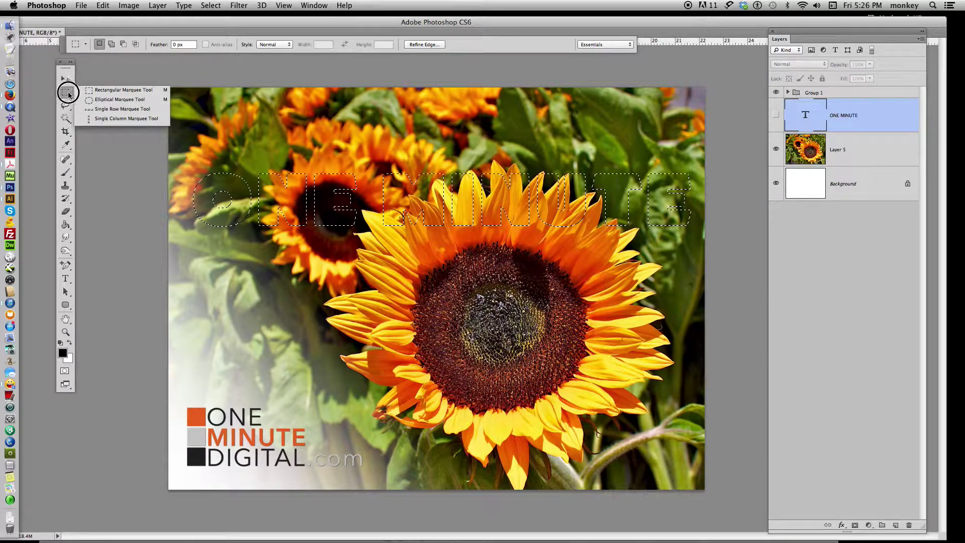
pyautogui.click(113, 91)
pyautogui.moveTo(420, 205)
pyautogui.mouseDown()
pyautogui.moveTo(462, 142)
pyautogui.moveTo(419, 282)
pyautogui.mouseUp()
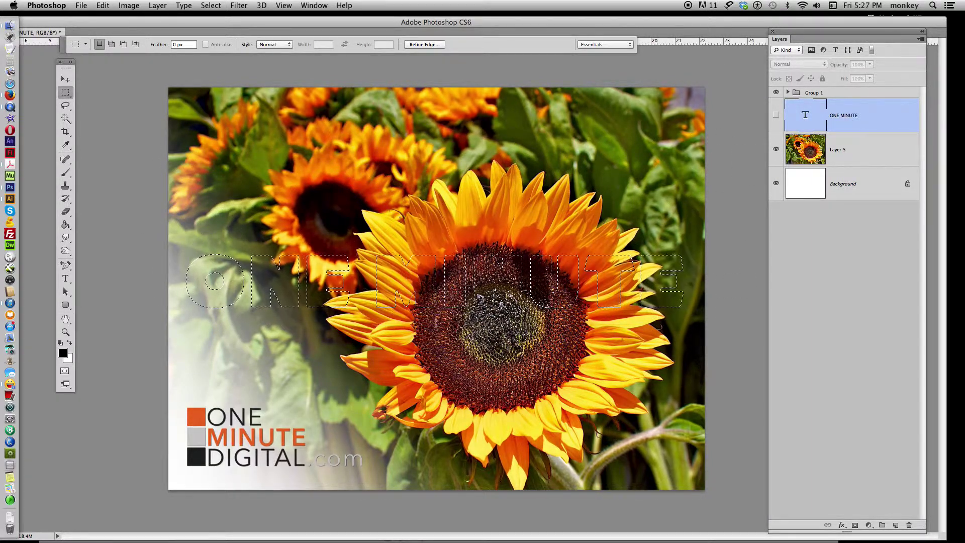
# Step: Copy Merged from Layer 5 into the letter selection, paste it as a new layer, and hide the photo
pyautogui.click(863, 151)
pyautogui.click(102, 6)
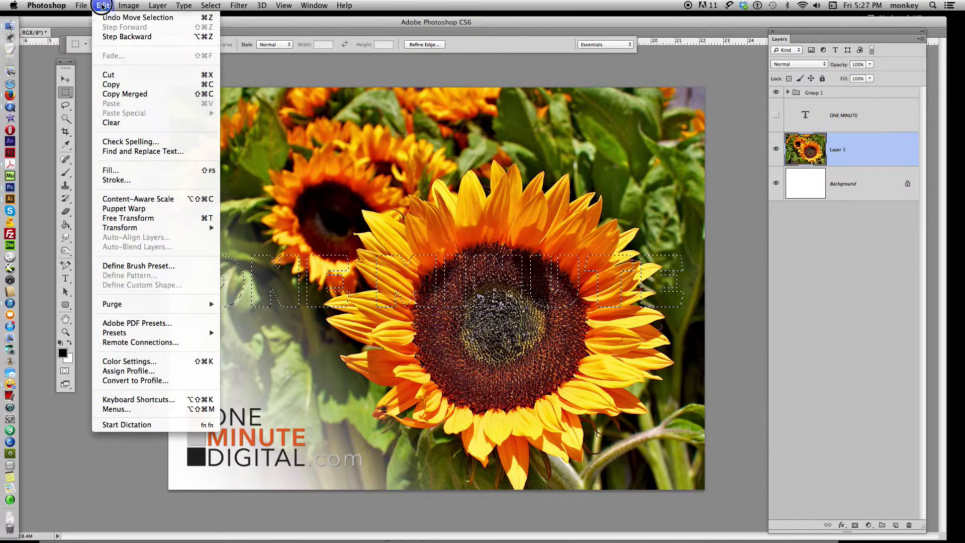
pyautogui.click(122, 83)
pyautogui.click(103, 5)
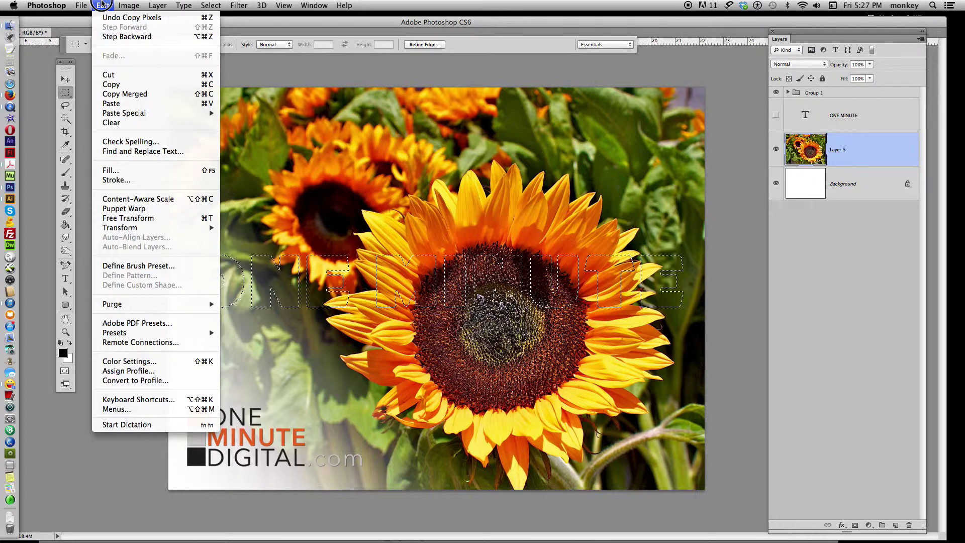
pyautogui.click(125, 93)
pyautogui.press('super+v')
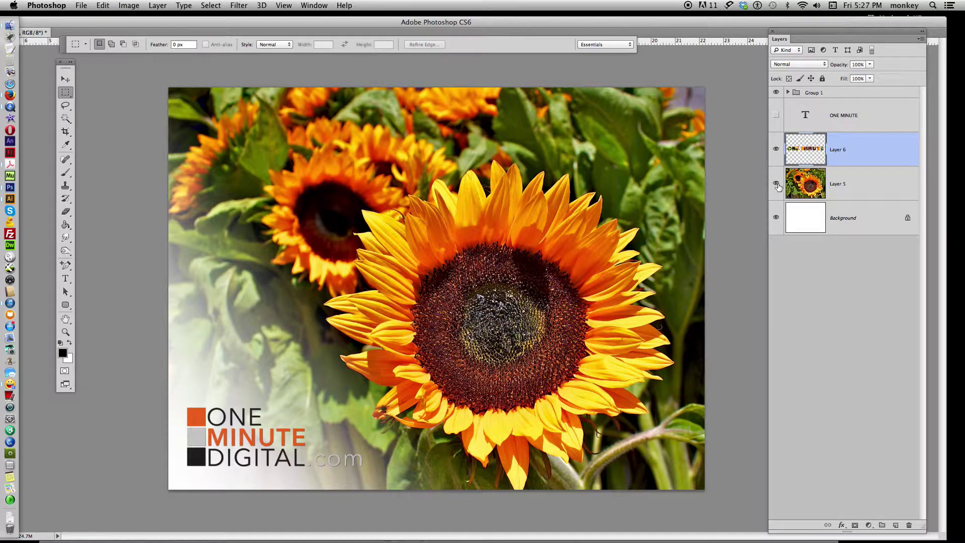
pyautogui.click(775, 183)
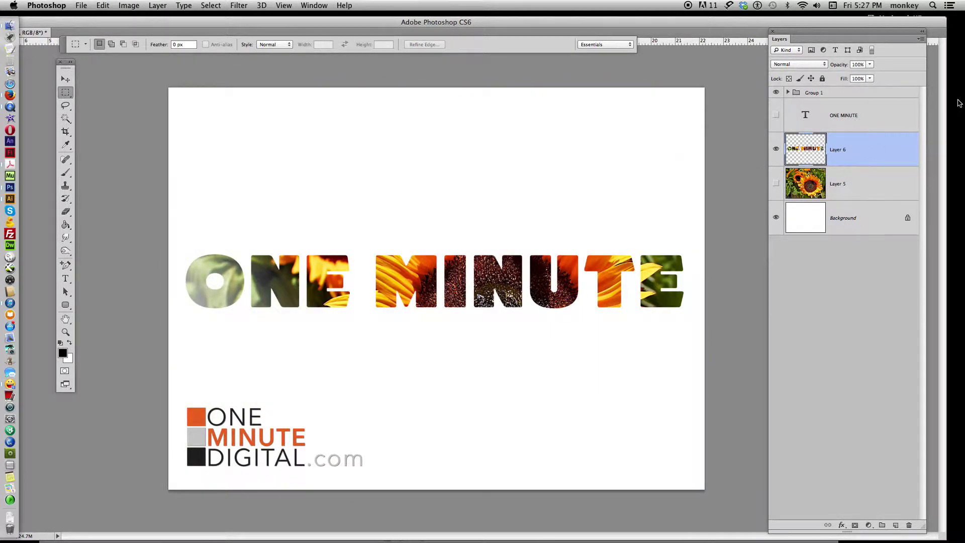